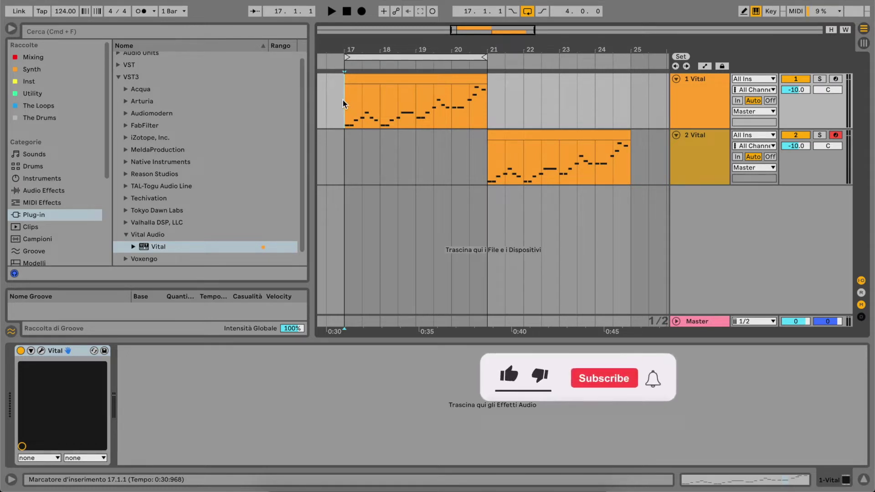
Audition the melody, then open track 2's Vital editor on the Init Preset and play it
key("space")
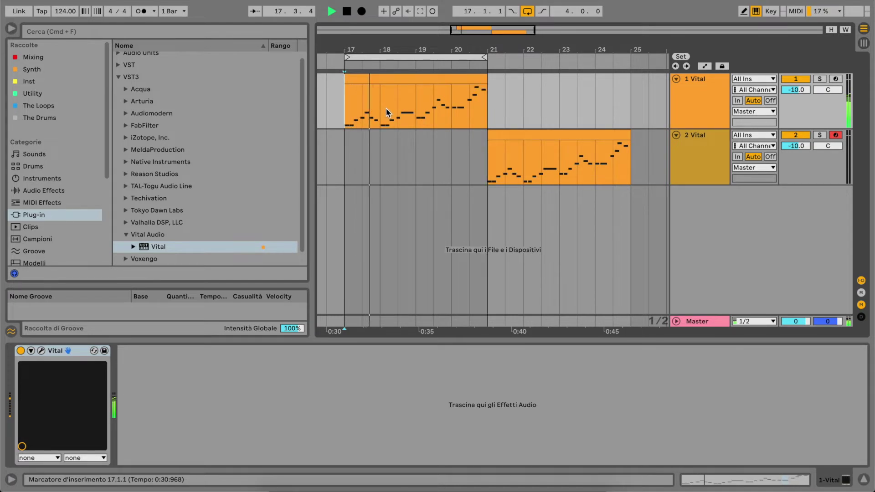
key("space")
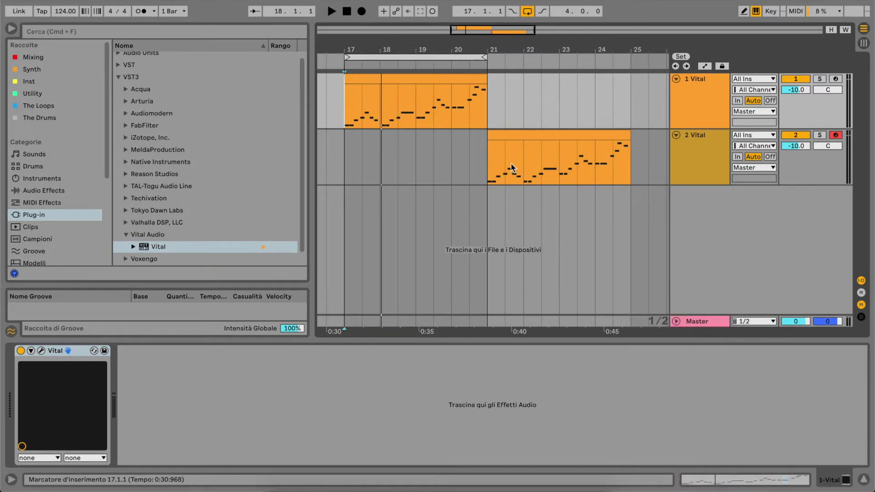
left_click(693, 153)
left_click(486, 152)
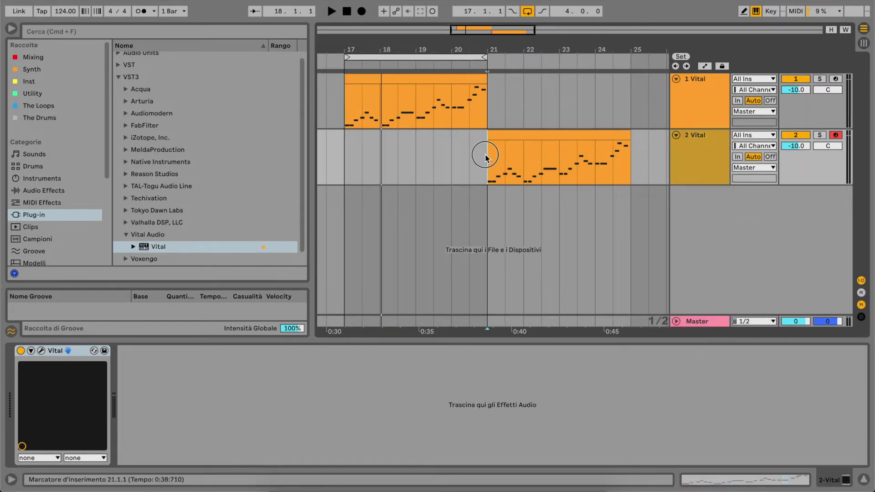
left_click(45, 349)
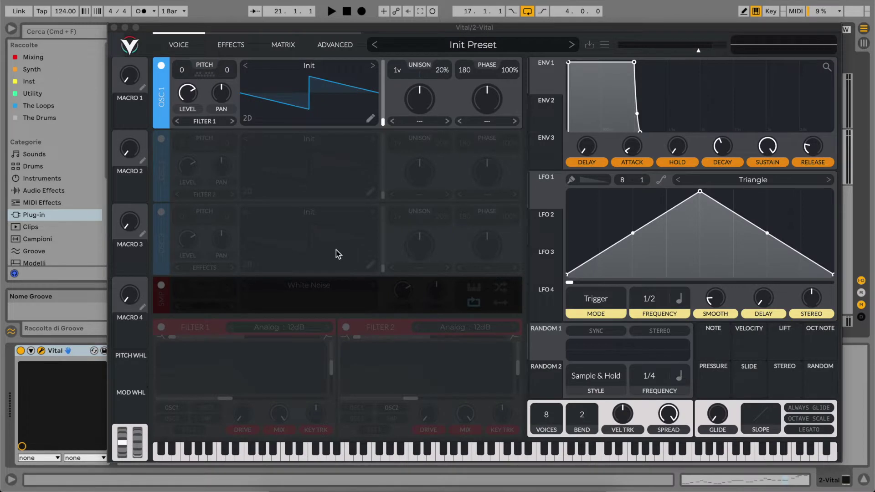
key("space")
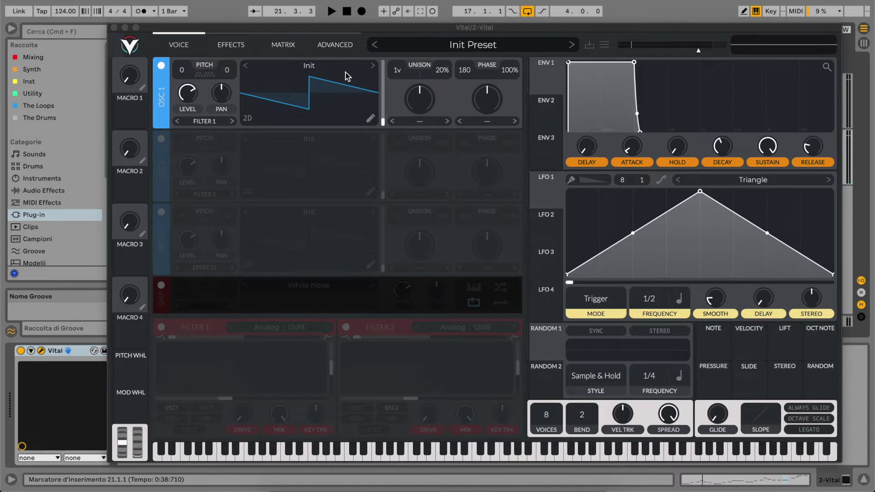
Make oscillator 1 a Basic Shapes saw with 3 unison voices at 2% detune, and audition it
left_click(372, 68)
left_click_drag(382, 120, 381, 91)
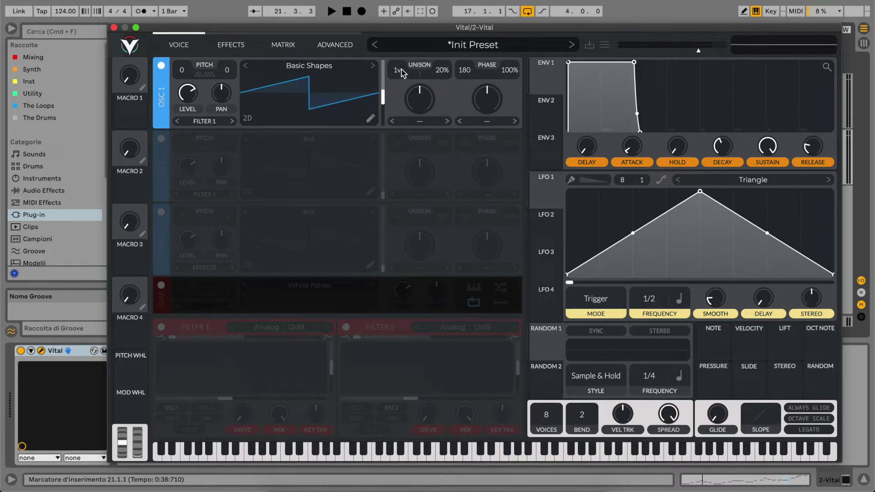
left_click_drag(401, 74, 403, 71)
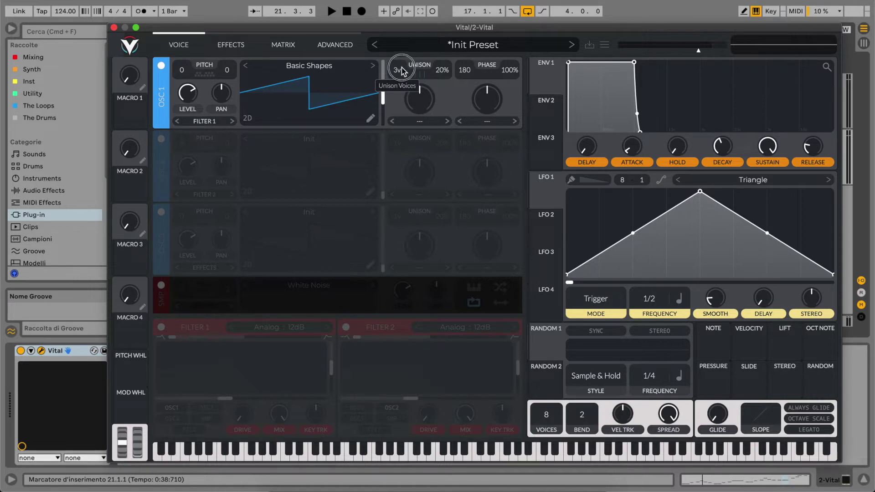
left_click(442, 74)
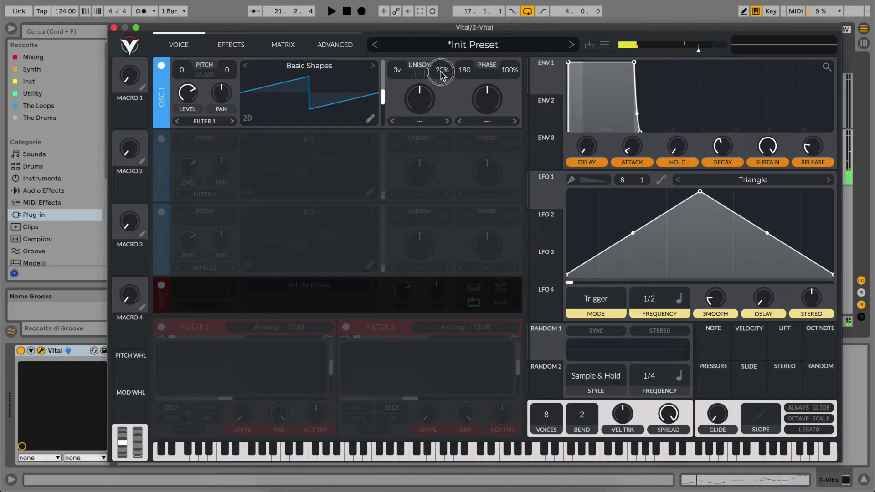
left_click_drag(442, 74, 443, 92)
key("space")
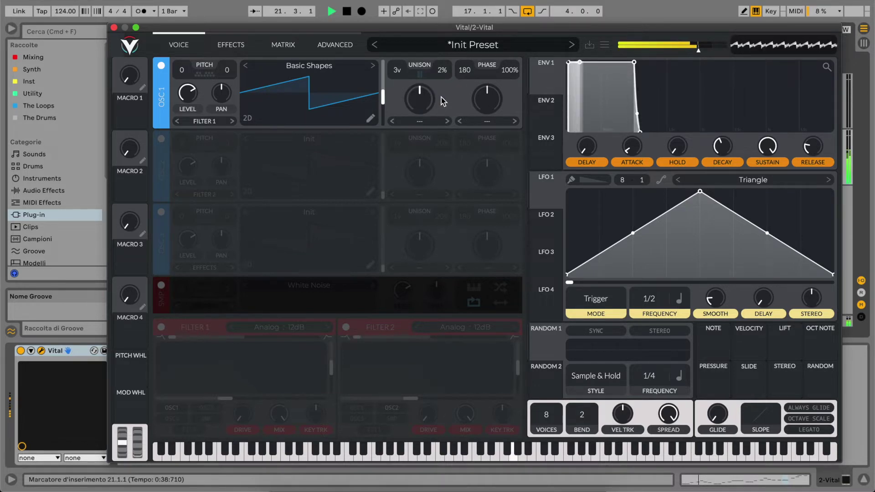
key("space")
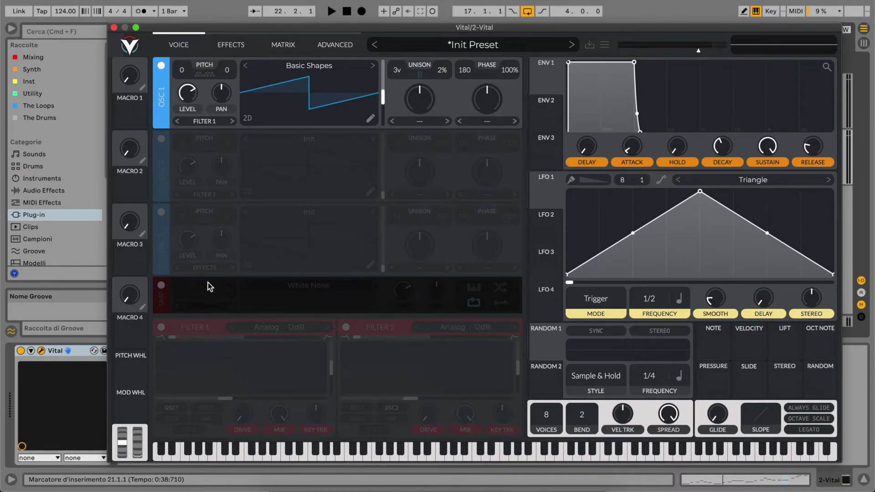
Enable Filter 1 with cutoff near 17.38 semitones, resonance about 53% and 5.1 dB drive
left_click(161, 326)
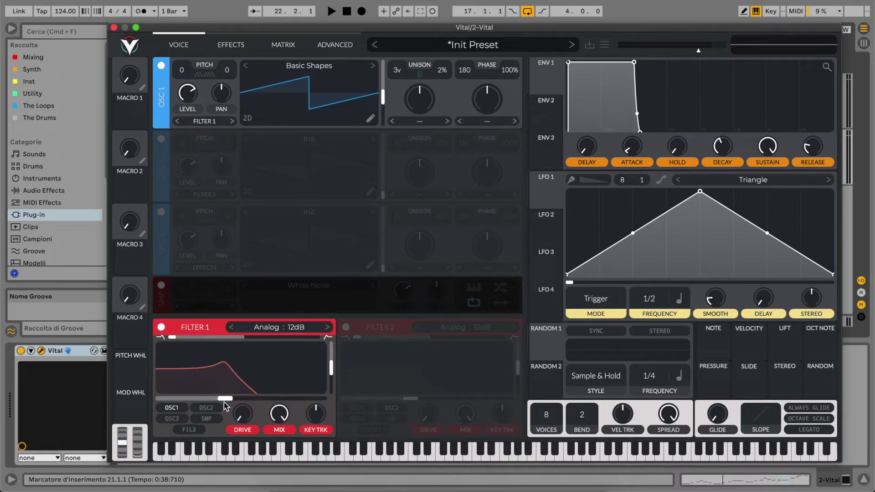
left_click_drag(223, 401, 244, 400)
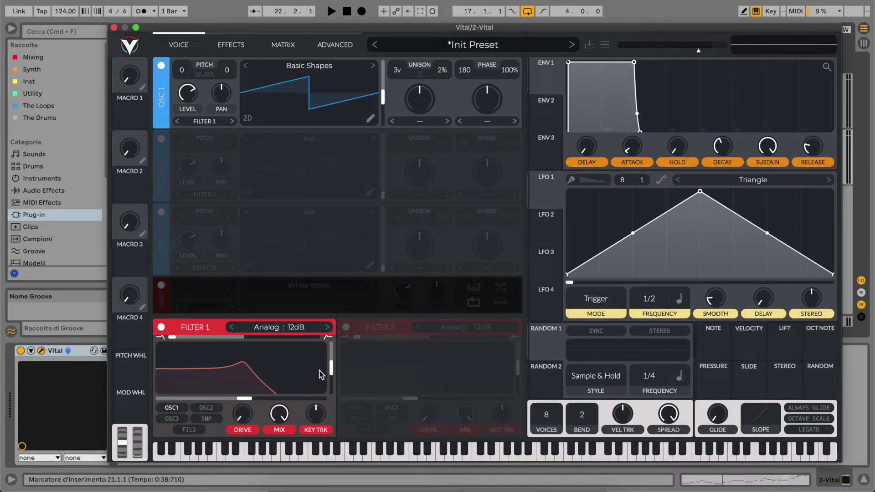
left_click_drag(245, 399, 250, 400)
left_click_drag(332, 373, 332, 376)
left_click_drag(246, 417, 245, 402)
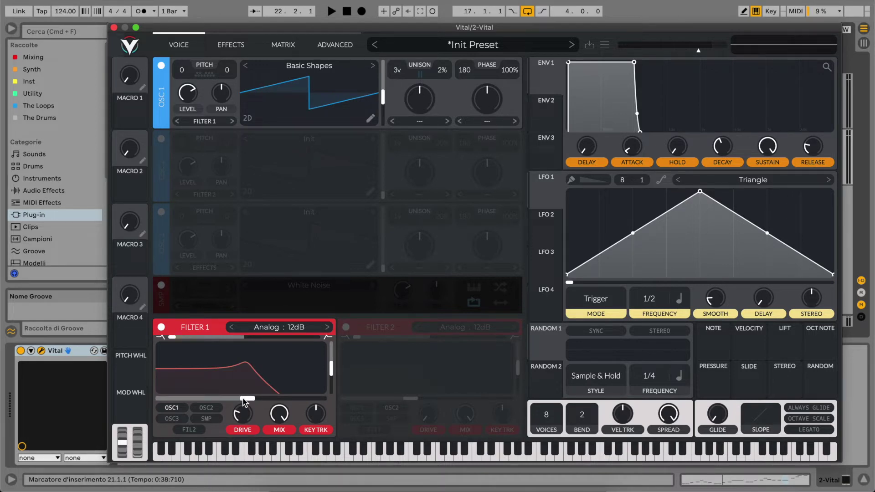
key("space")
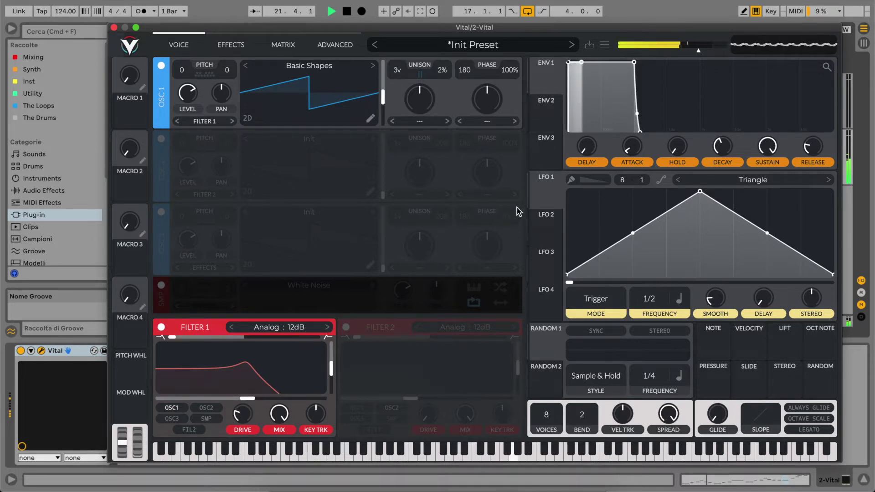
key("space")
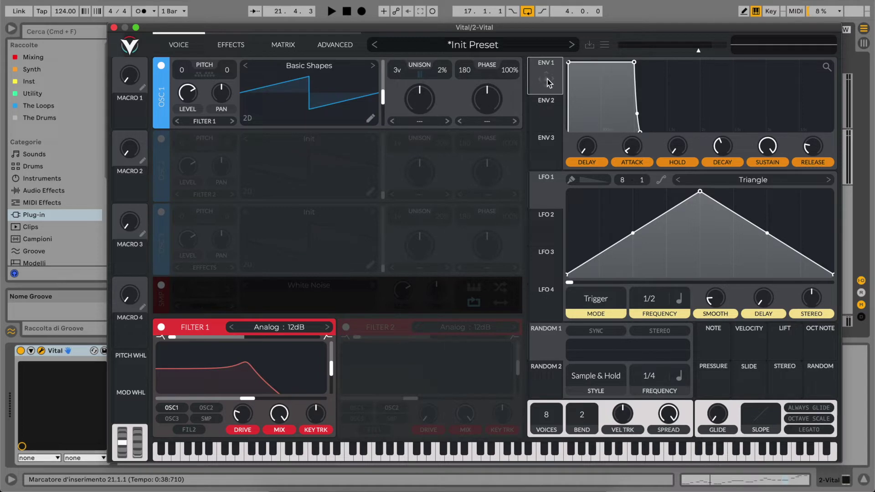
Route ENV 1 to Filter 1: 0.156 s attack, 0.925 s decay, lower sustain, 0.297 s release
left_click_drag(548, 79, 241, 392)
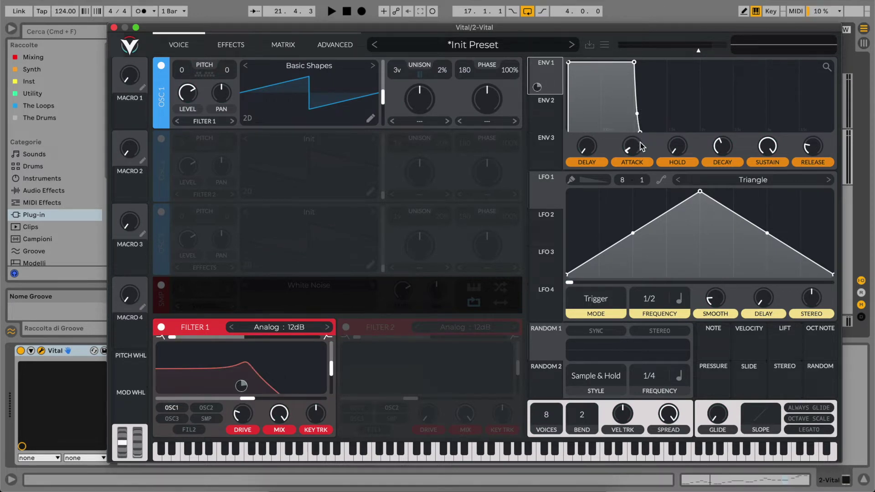
left_click_drag(638, 145, 635, 133)
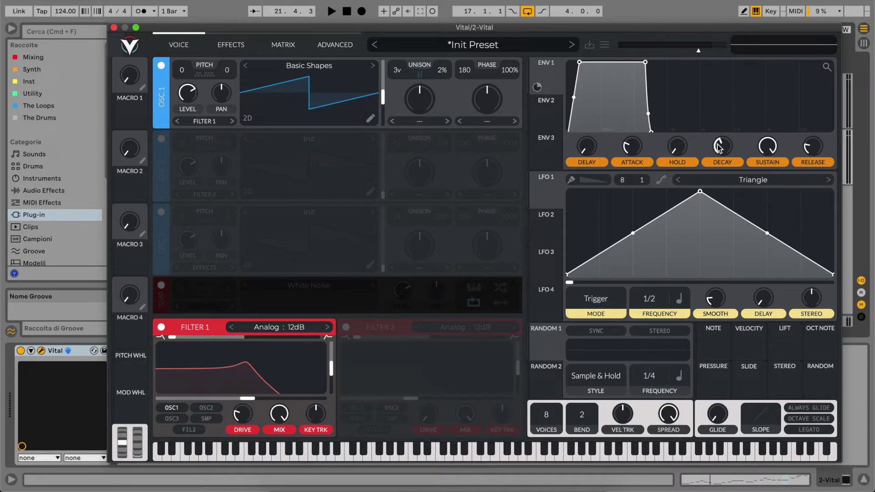
left_click_drag(719, 148, 718, 146)
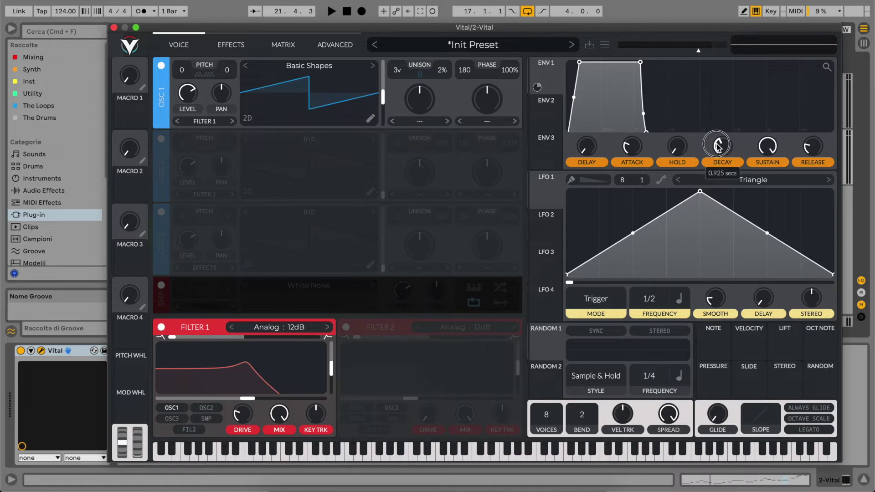
left_click_drag(768, 147, 763, 170)
left_click_drag(808, 151, 807, 135)
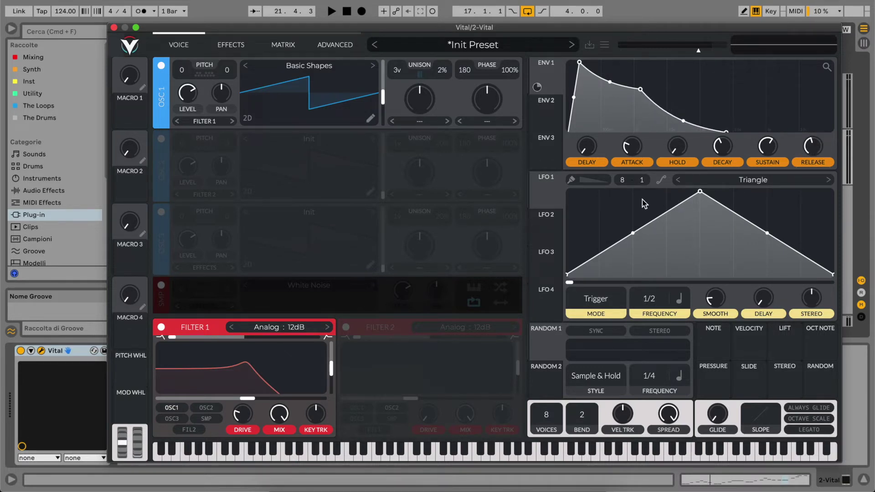
key("space")
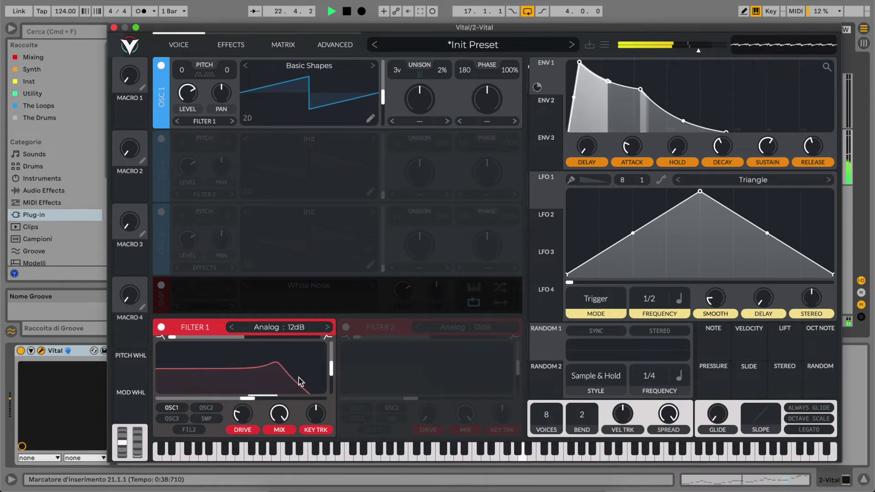
key("space")
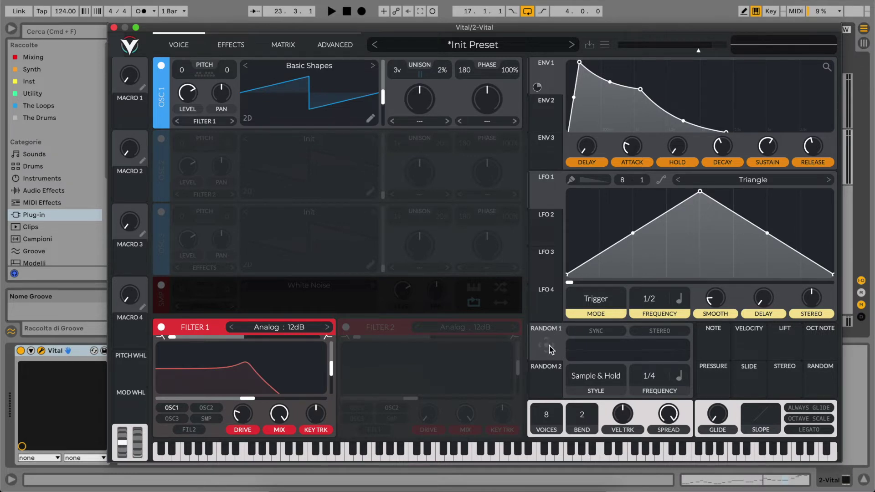
Assign Random 1 to oscillator 1's pan and audition the randomized sound
left_click_drag(546, 345, 227, 87)
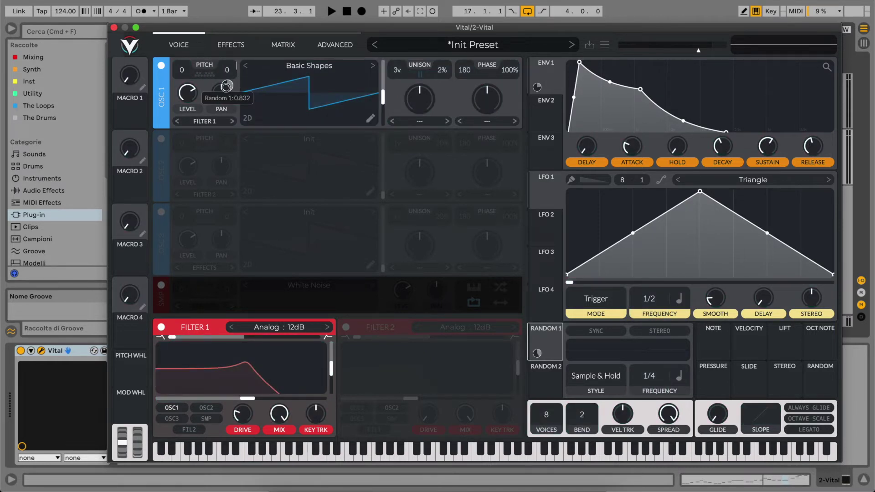
left_click_drag(227, 87, 228, 89)
key("space")
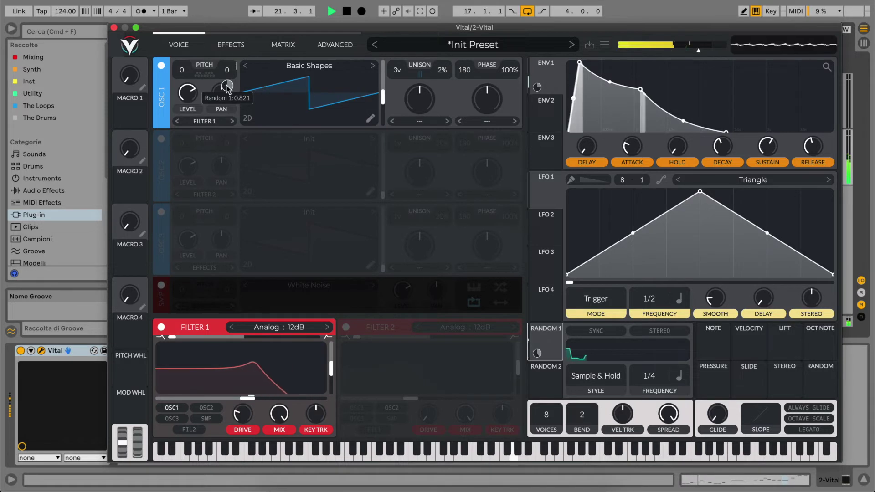
key("space")
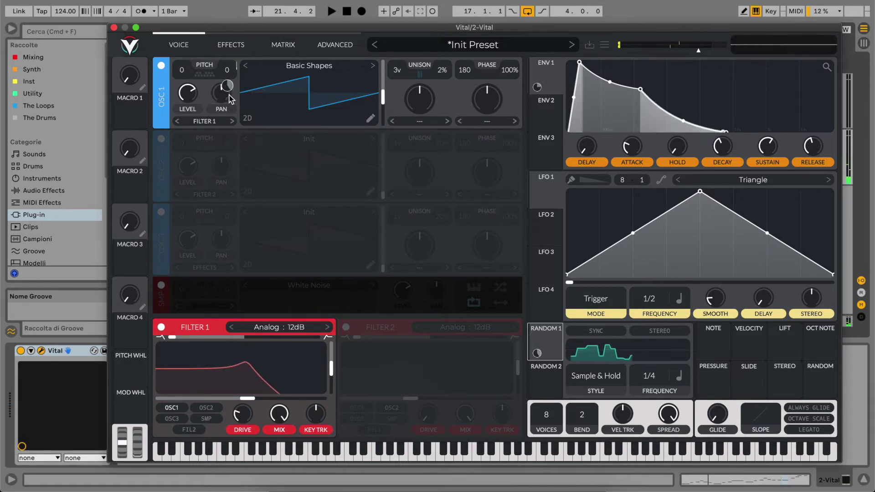
Reduce Random 1's pan modulation depth to 0.175 and audition the lead
mouse_move(232, 91)
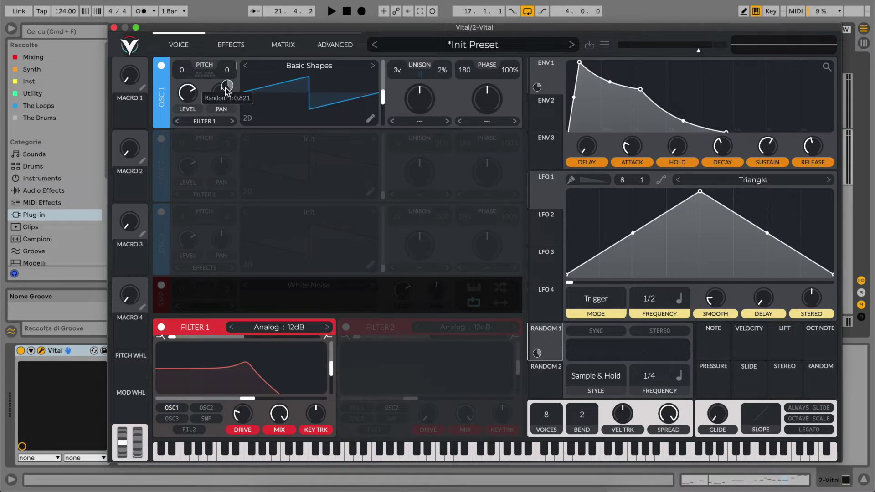
left_click_drag(226, 86, 227, 97)
key("space")
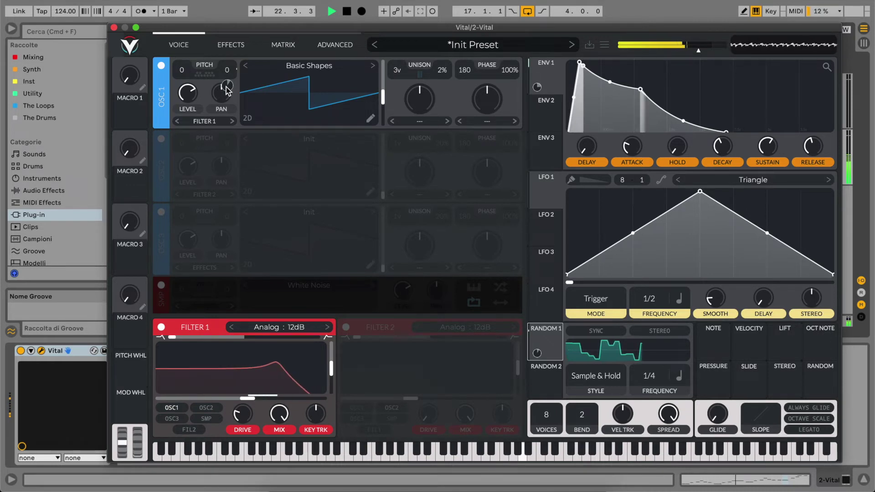
key("space")
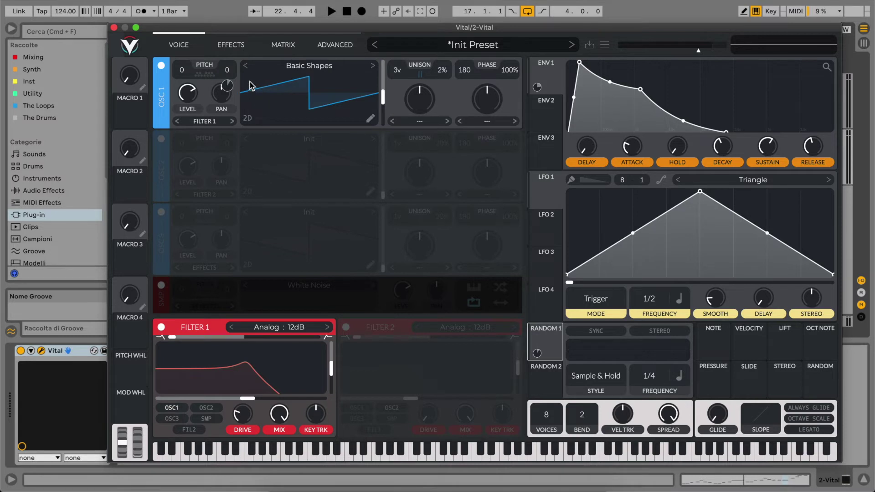
Enable the multiband Compressor with its mix at about 0.488, and audition it
left_click(237, 49)
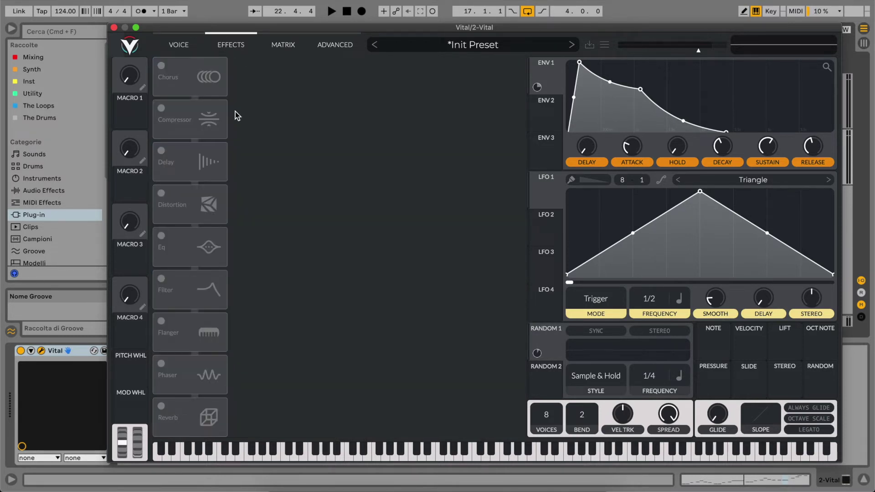
left_click(161, 109)
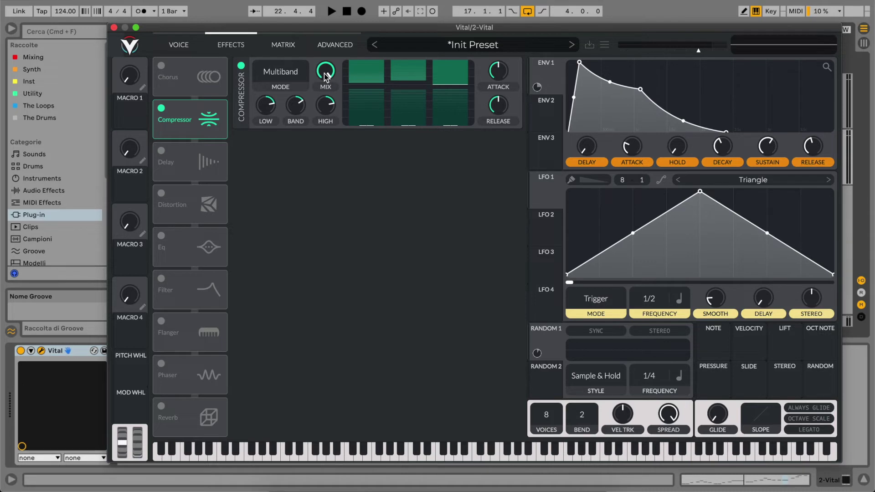
left_click_drag(326, 75, 323, 105)
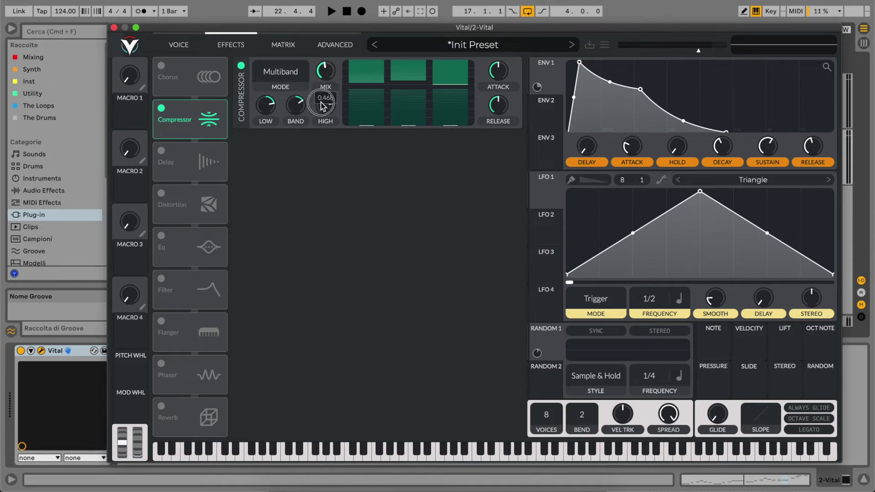
key("space")
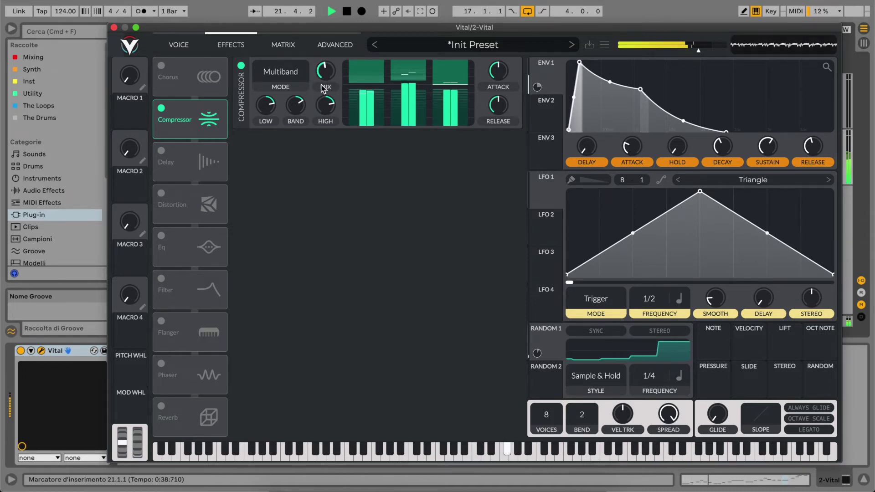
key("space")
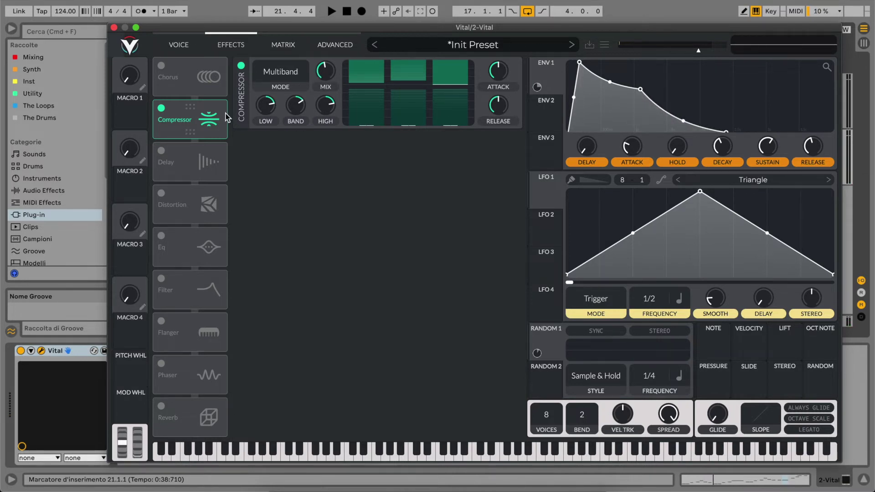
Enable Chorus, move it lower in the effects order, and turn its mix down from 50%
left_click(161, 66)
left_click_drag(188, 80, 188, 219)
mouse_move(496, 147)
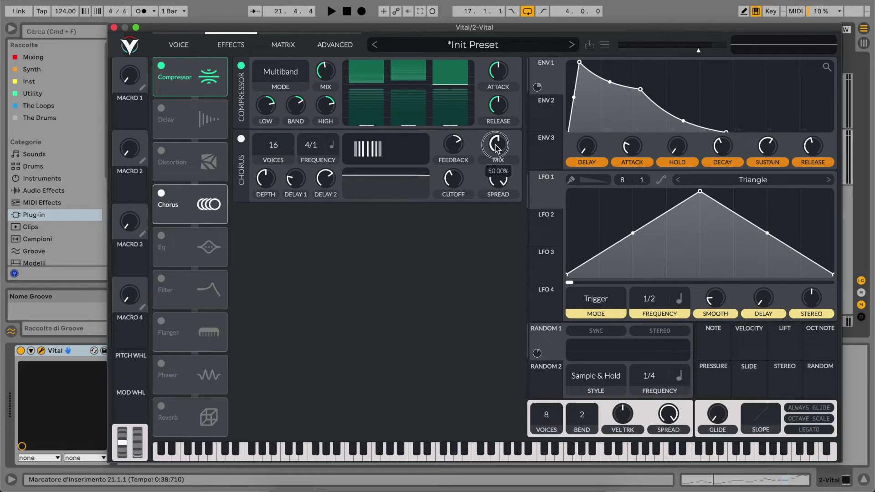
left_click_drag(496, 146, 496, 157)
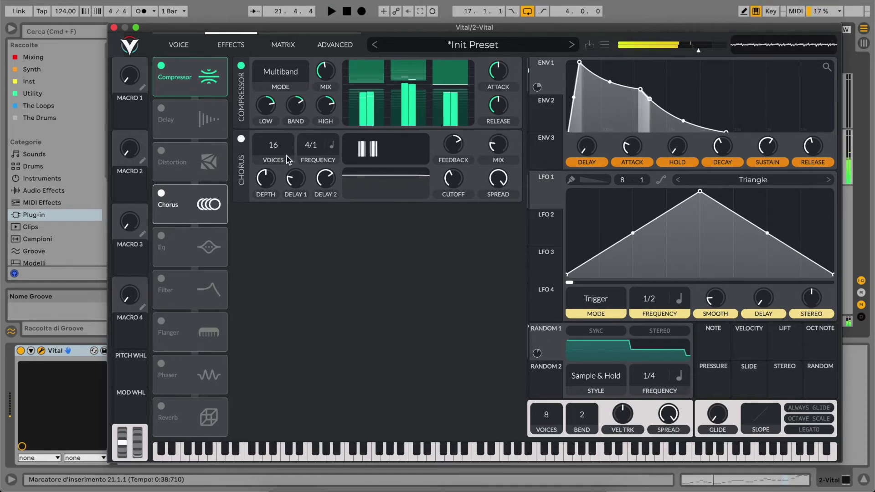
Enable Soft Clip distortion with drive raised to about 3.8 dB while the melody plays
left_click(162, 151)
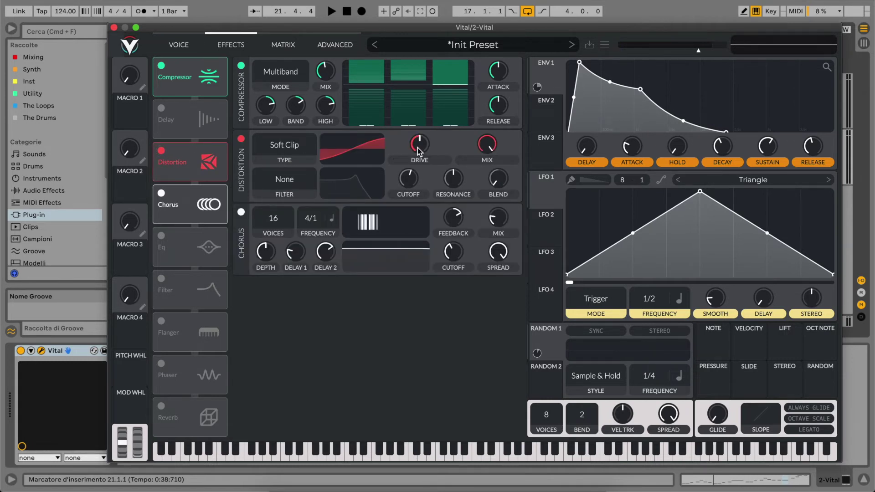
key("space")
left_click_drag(420, 151, 418, 149)
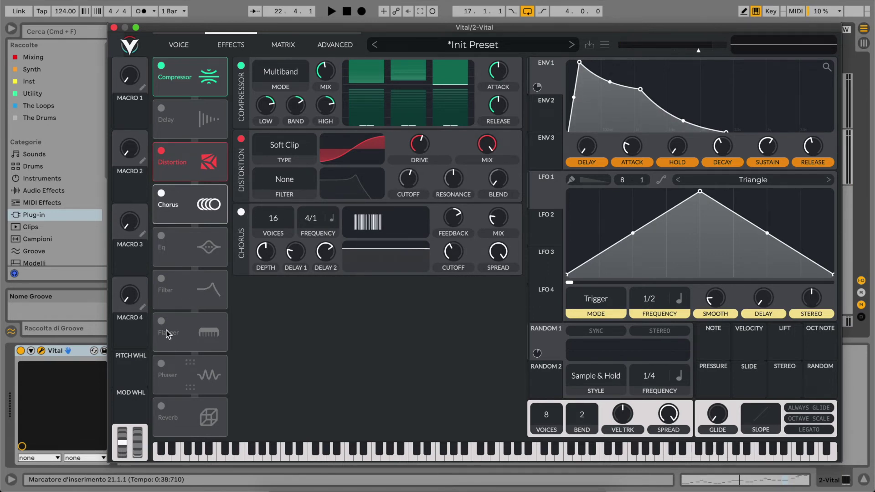
left_click(162, 109)
Place the 1/8 mono Delay after Chorus in the chain and audition it
left_click_drag(168, 119, 177, 231)
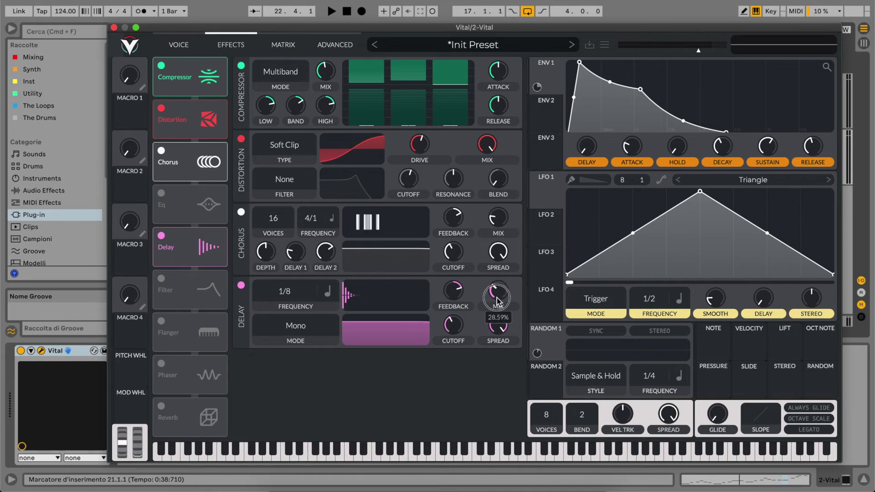
key("space")
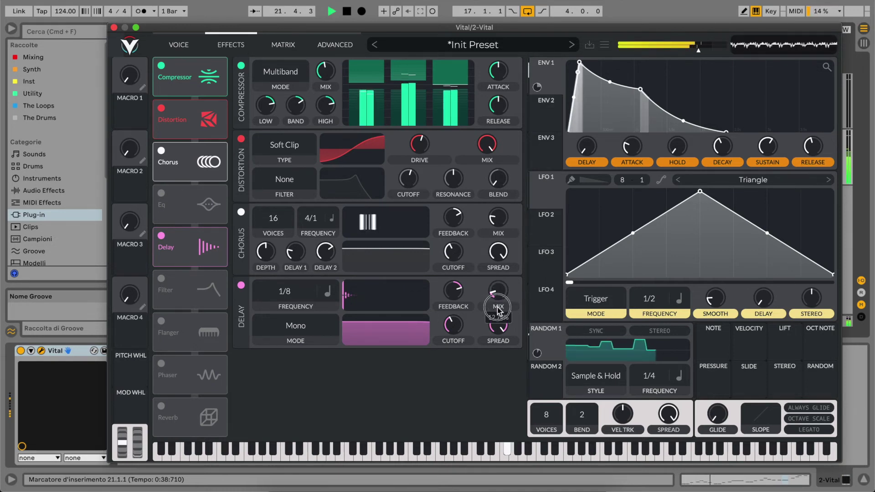
key("space")
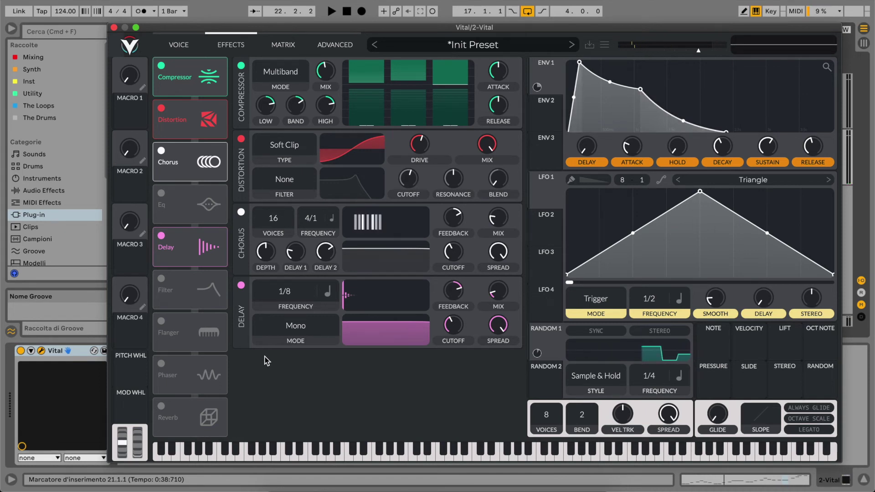
Enable Reverb, lower its high and low shelves, set time to about 1.66 s, and play
left_click(162, 406)
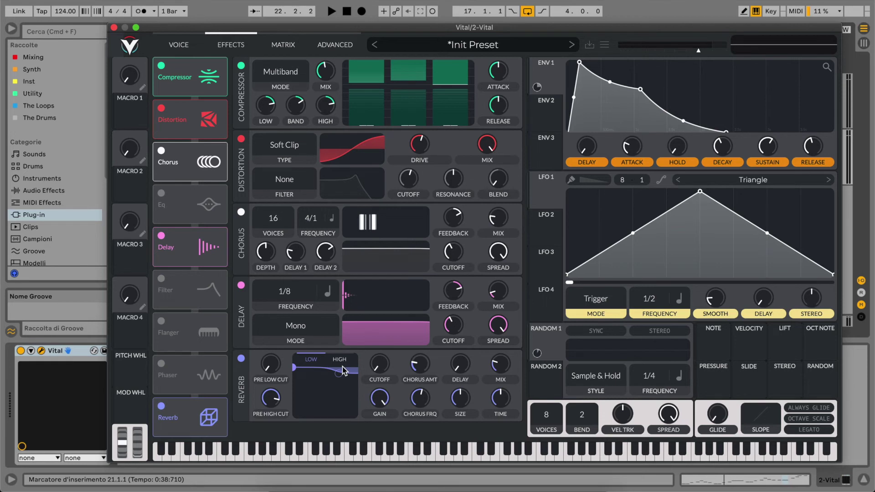
left_click_drag(341, 375, 338, 379)
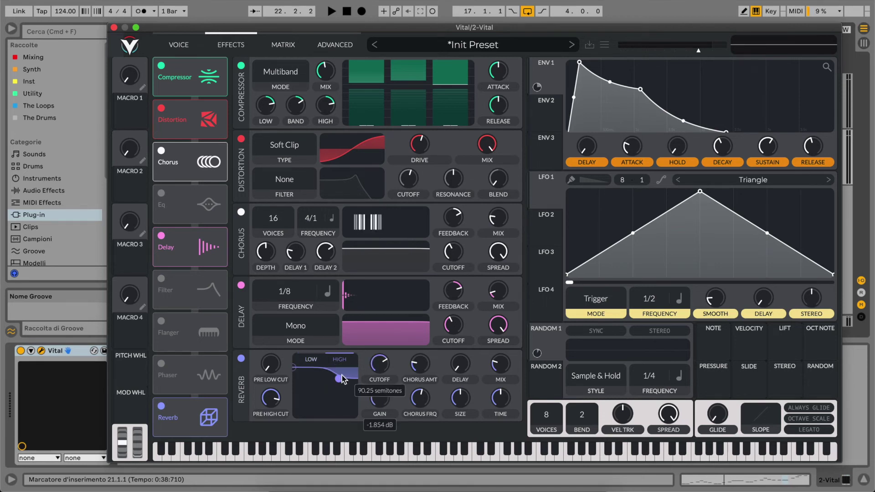
left_click(310, 361)
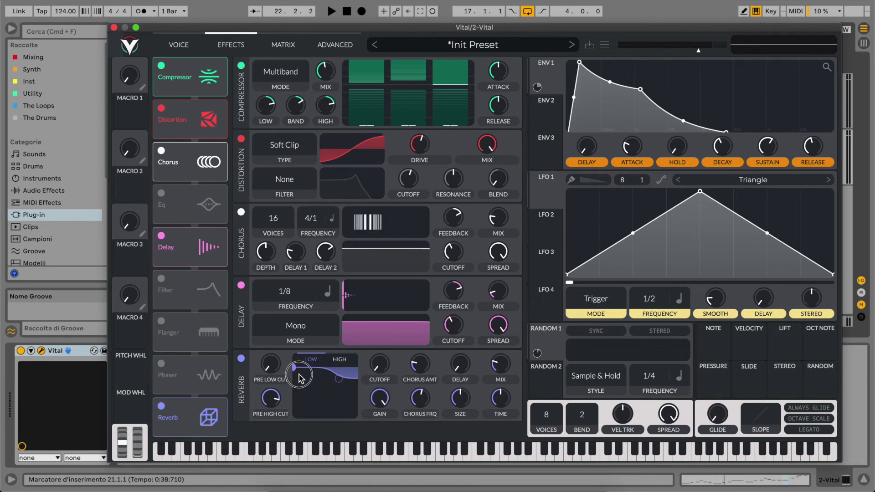
left_click_drag(294, 370, 299, 377)
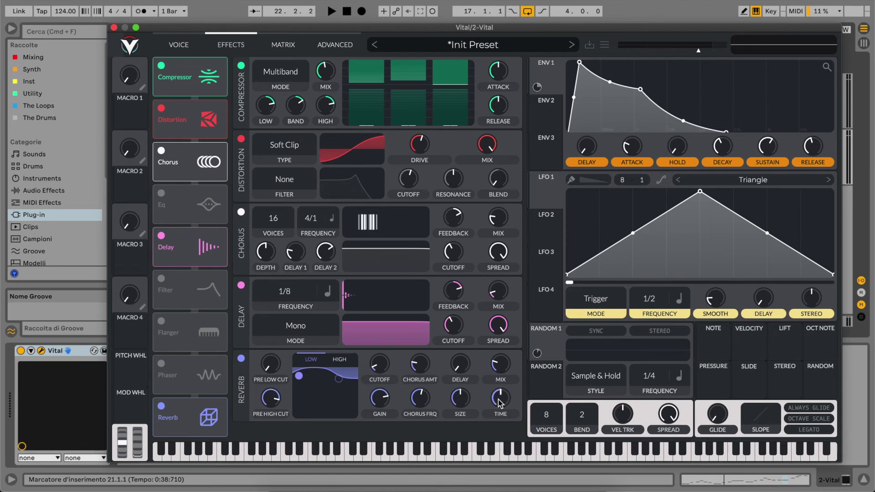
left_click_drag(501, 403, 500, 396)
key("space")
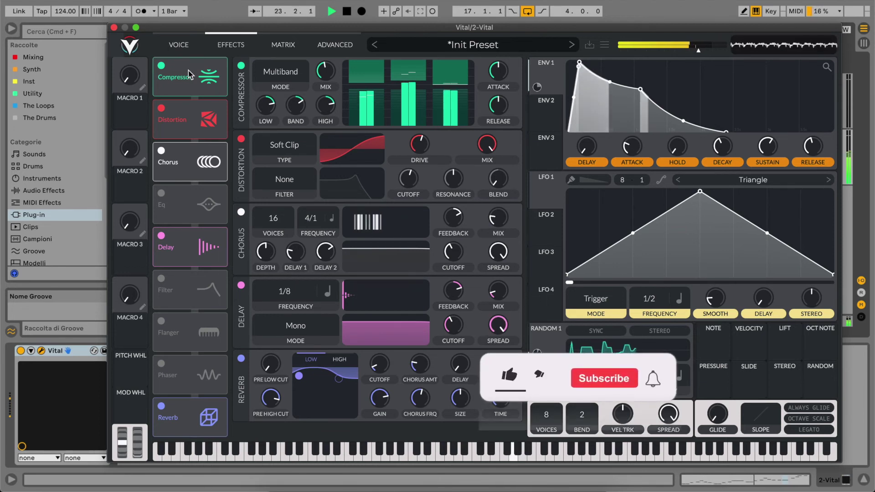
Return to the Voice page and stop playback
left_click(180, 45)
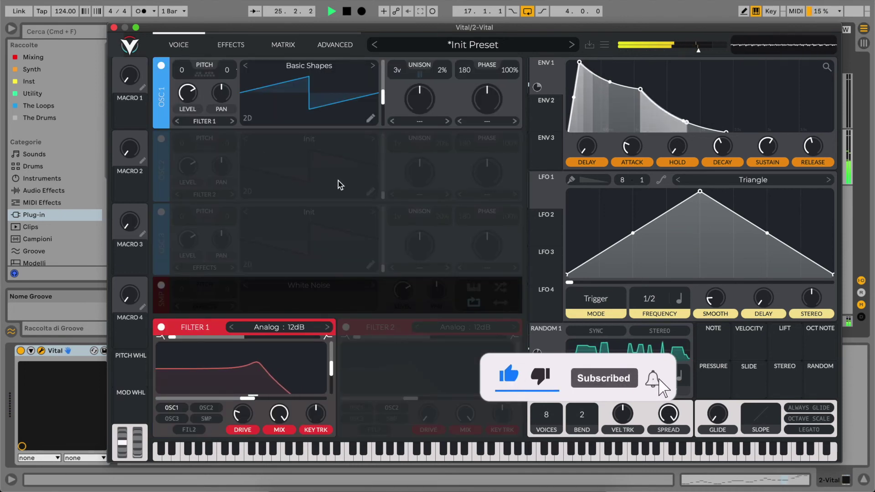
key("space")
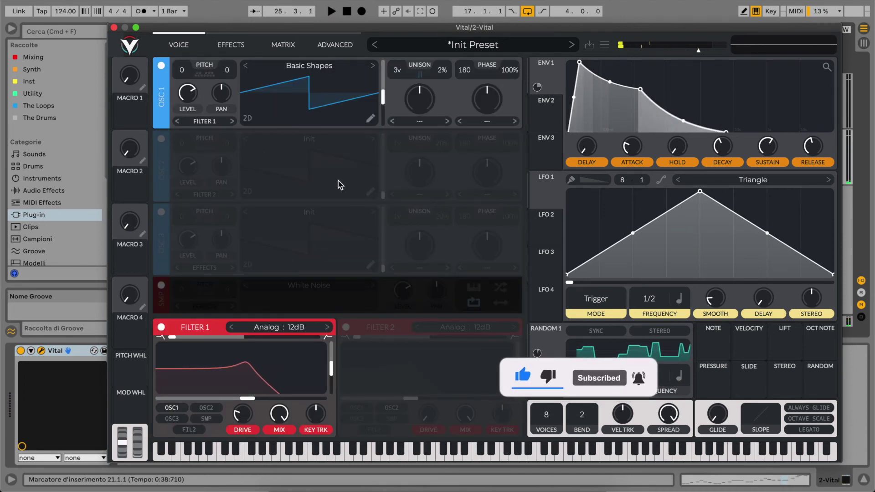